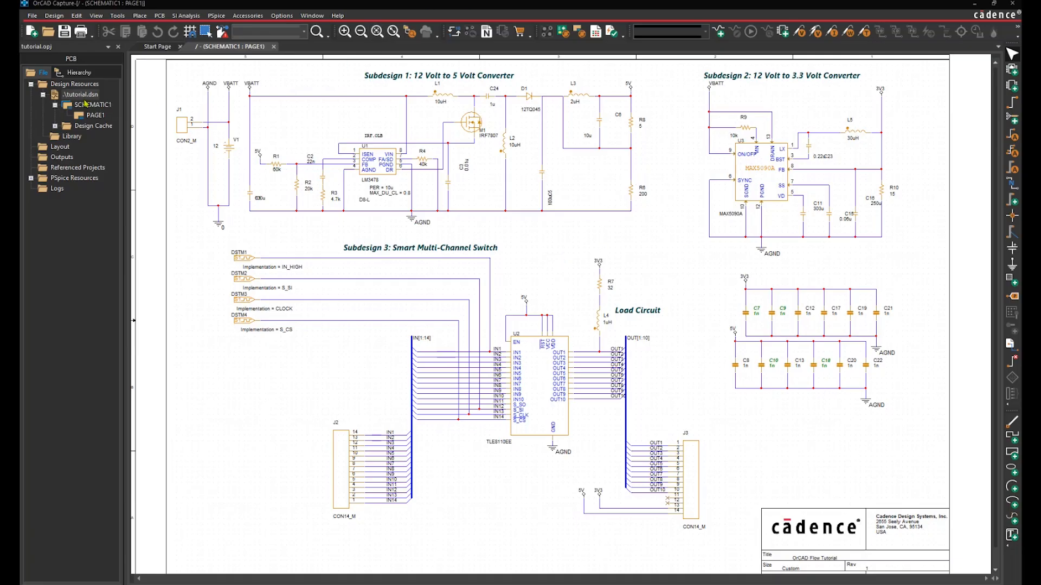
Open the Replace tool for the tutorial.dsn design.
click(83, 97)
click(77, 15)
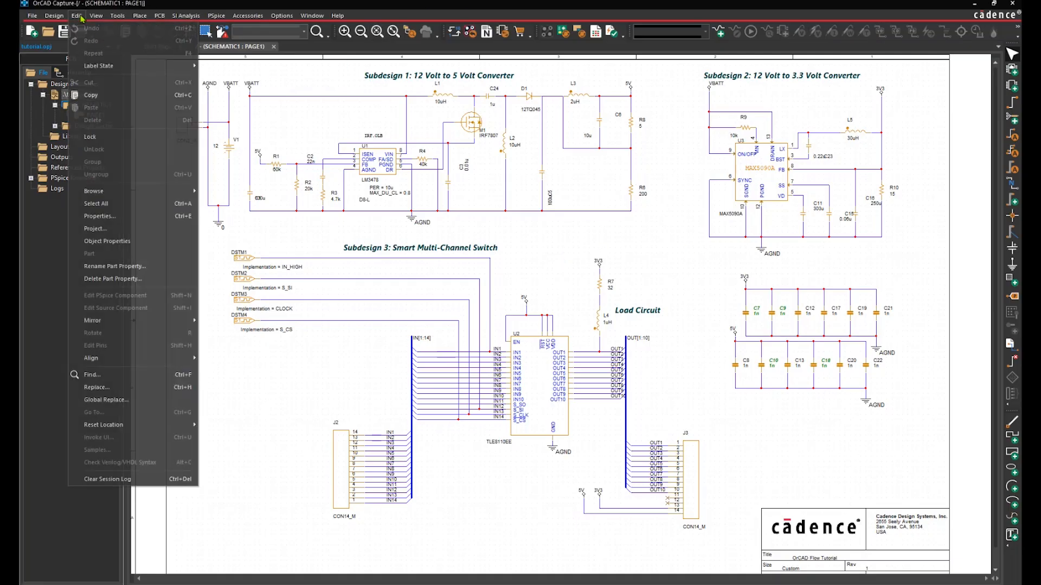
click(108, 387)
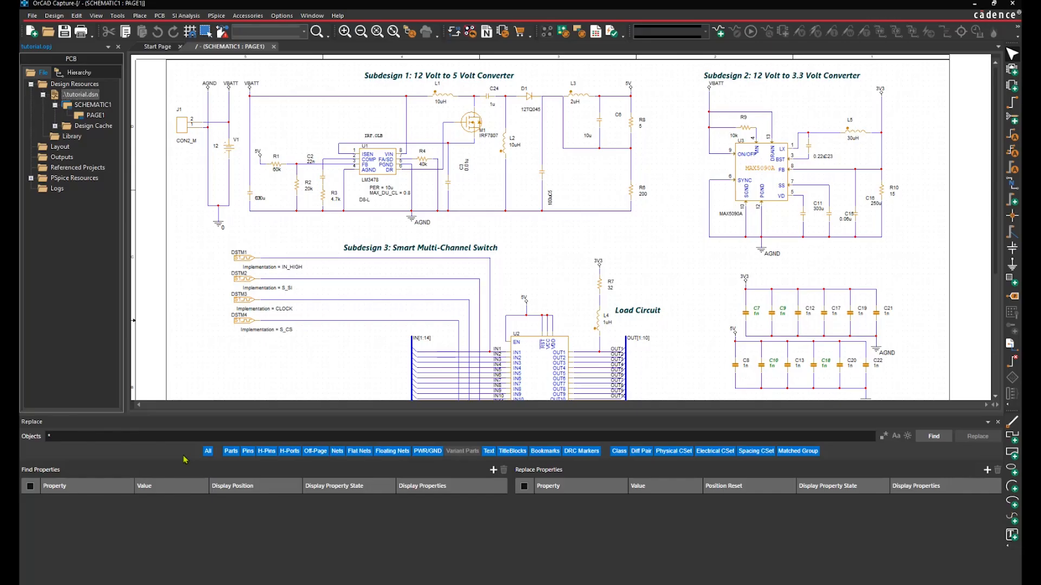
Search the design for only Parts, Off-Page and PWR/GND objects, and review the found parts and power symbols.
click(208, 453)
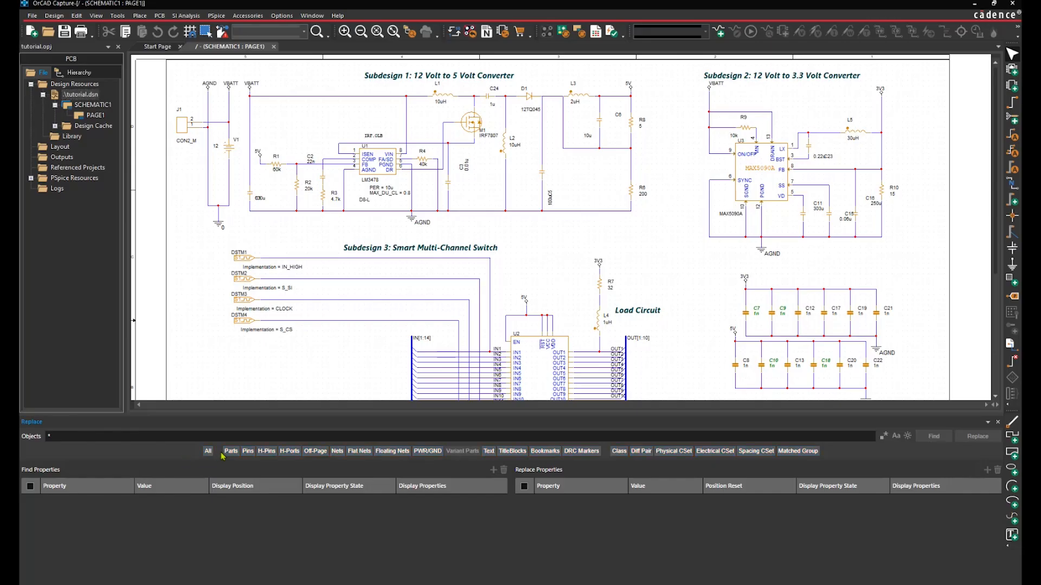
click(231, 451)
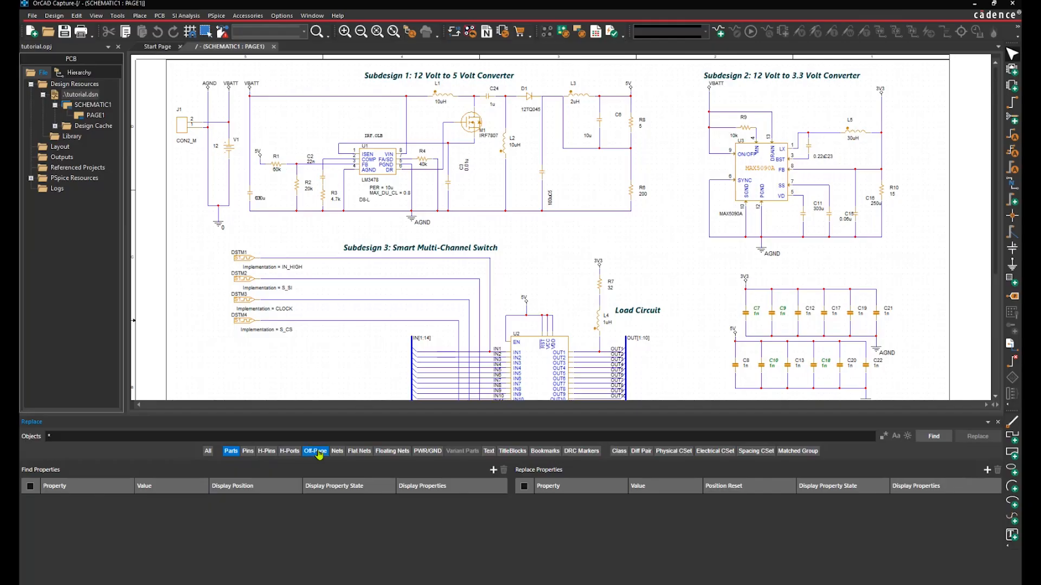
click(423, 451)
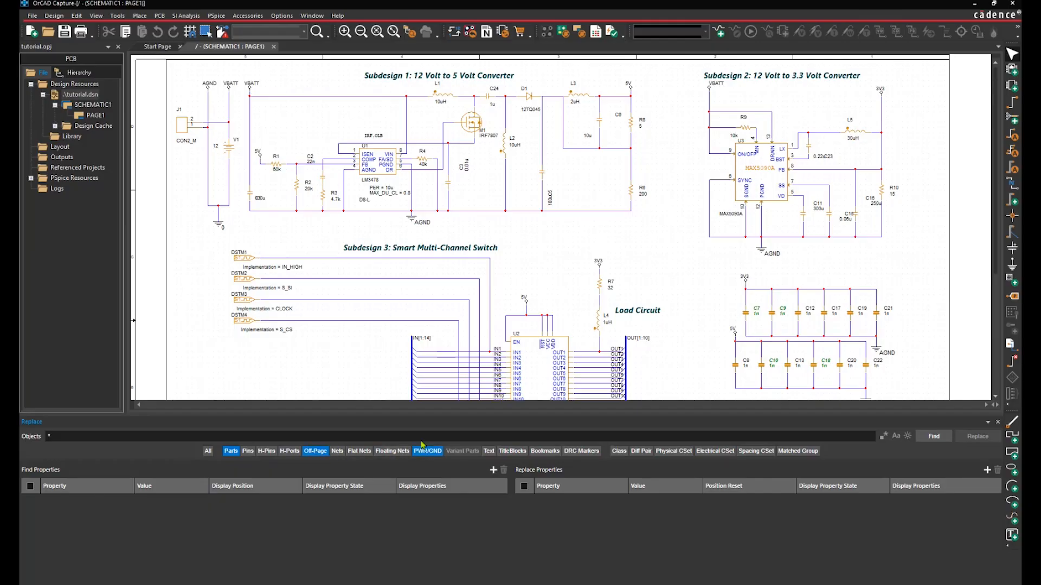
click(937, 440)
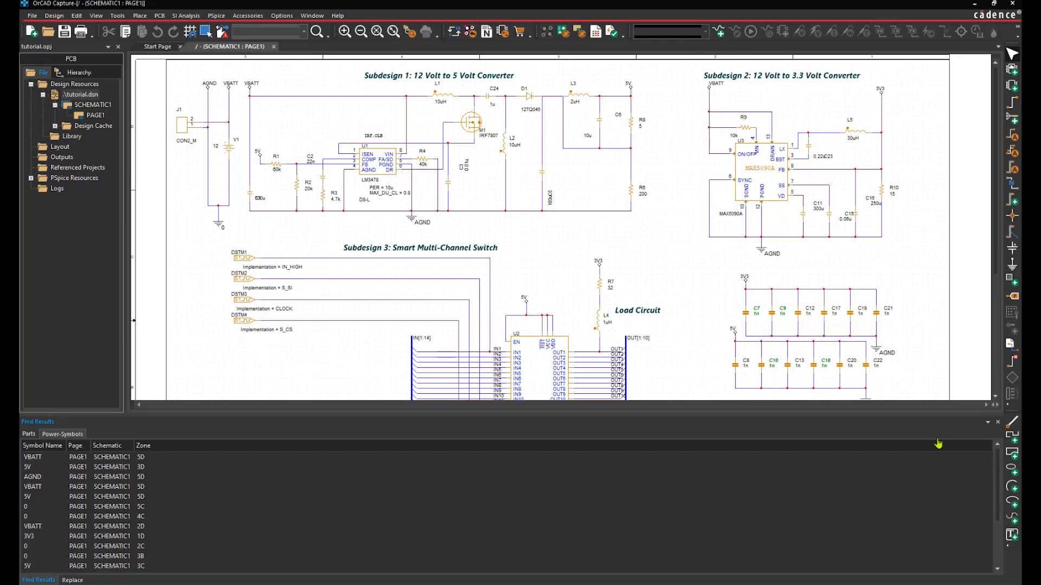
click(29, 434)
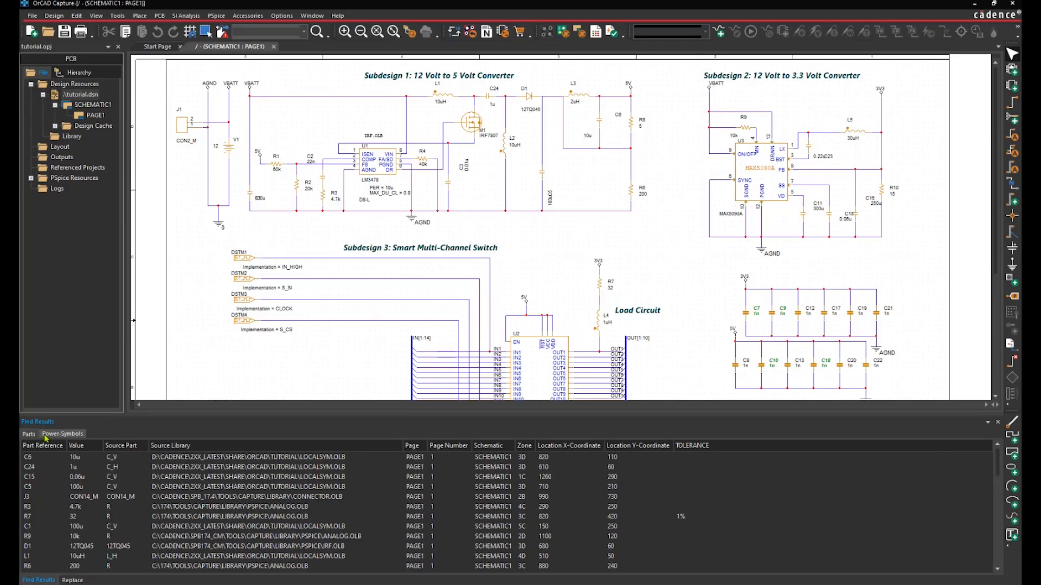
click(55, 435)
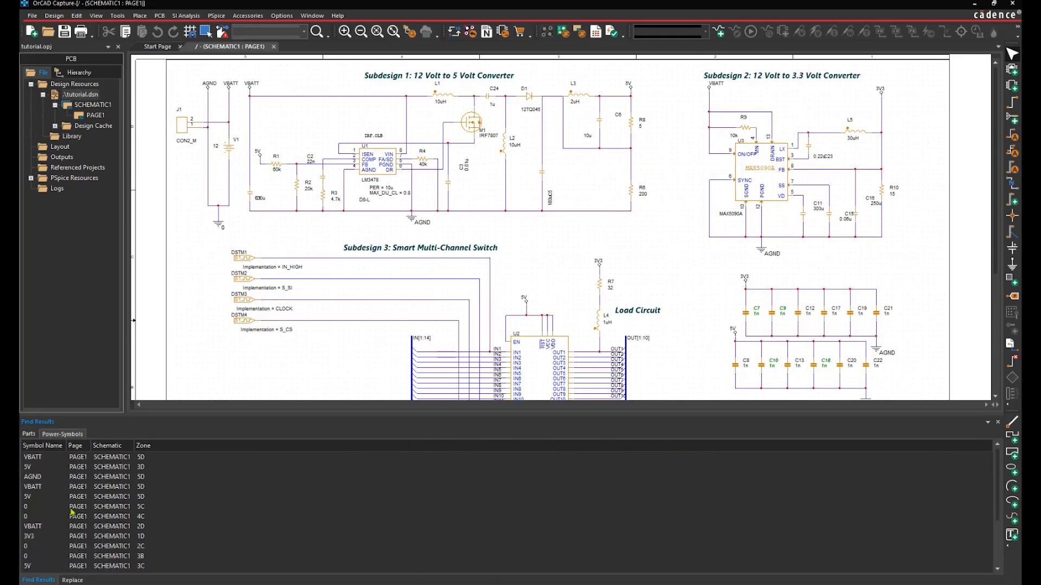
Set the replace search's object filter to R* and limit the object types to Parts.
click(73, 581)
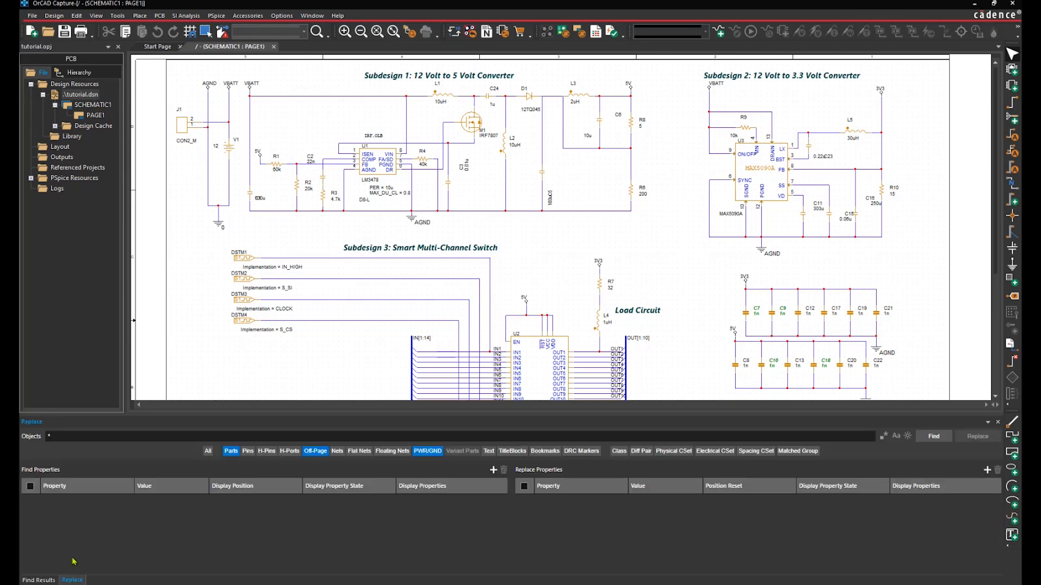
click(75, 436)
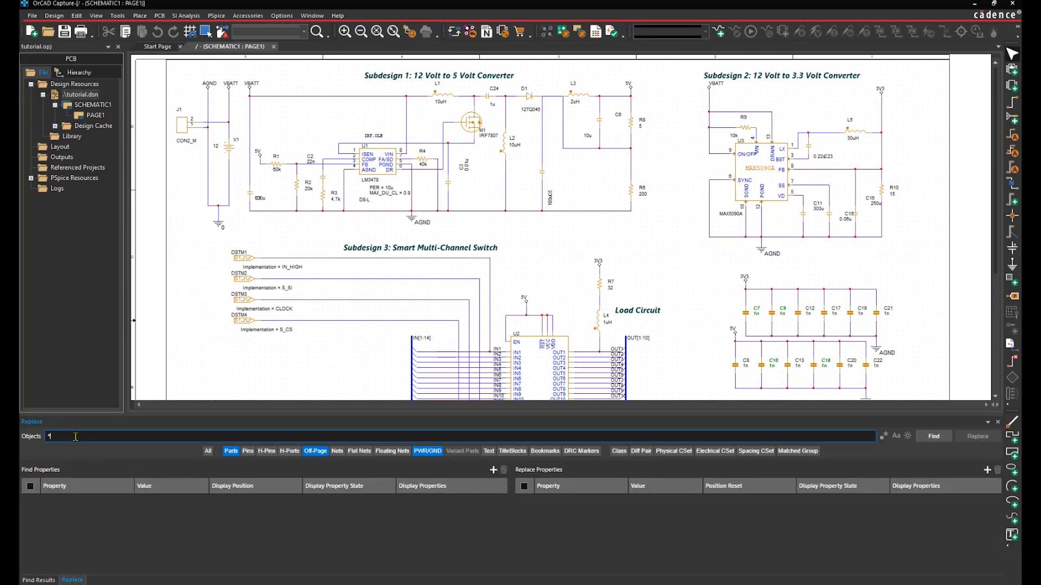
key(BackSpace)
text(R*)
click(683, 338)
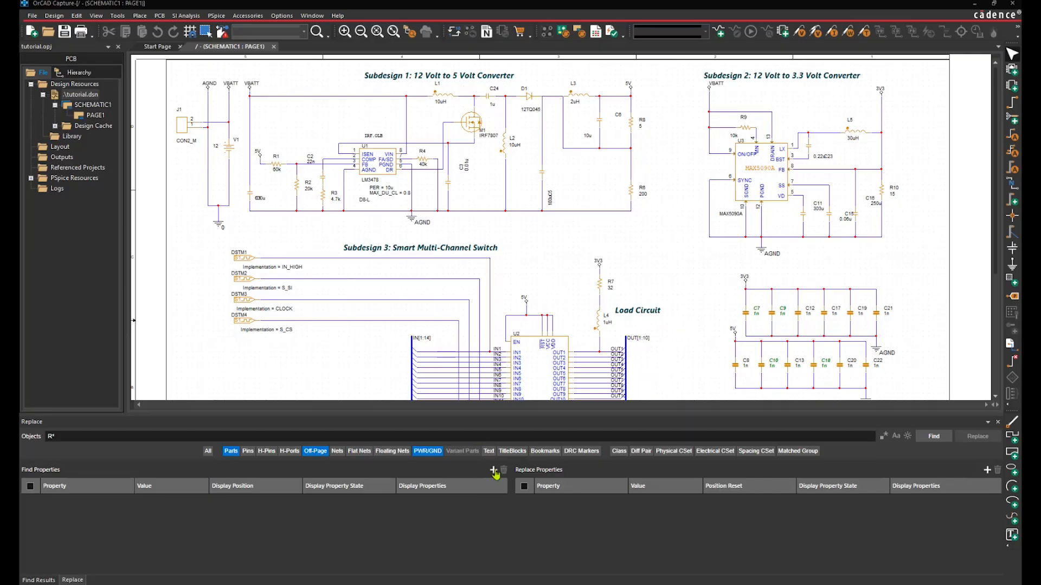
click(427, 452)
Add a TOLERANCE find property with the value 10% and search for matching resistors.
click(492, 469)
click(95, 507)
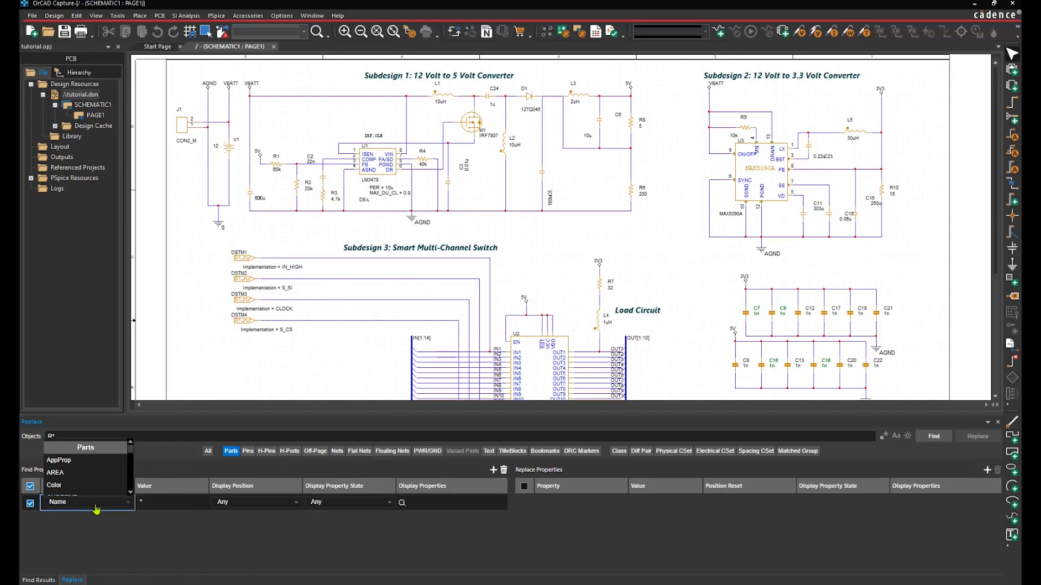
text(to)
key(Return)
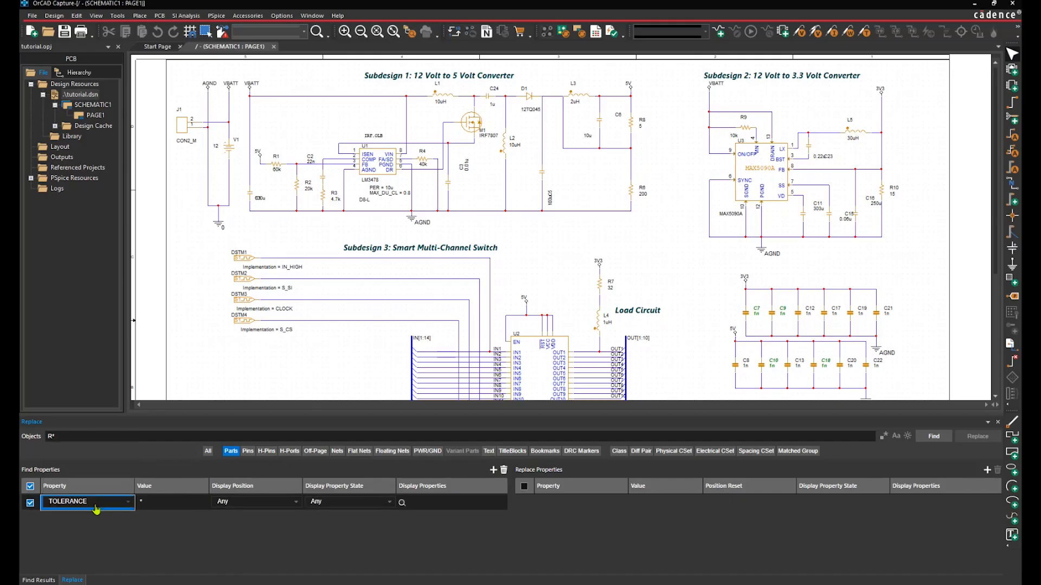
key(Tab)
text(10%)
click(929, 440)
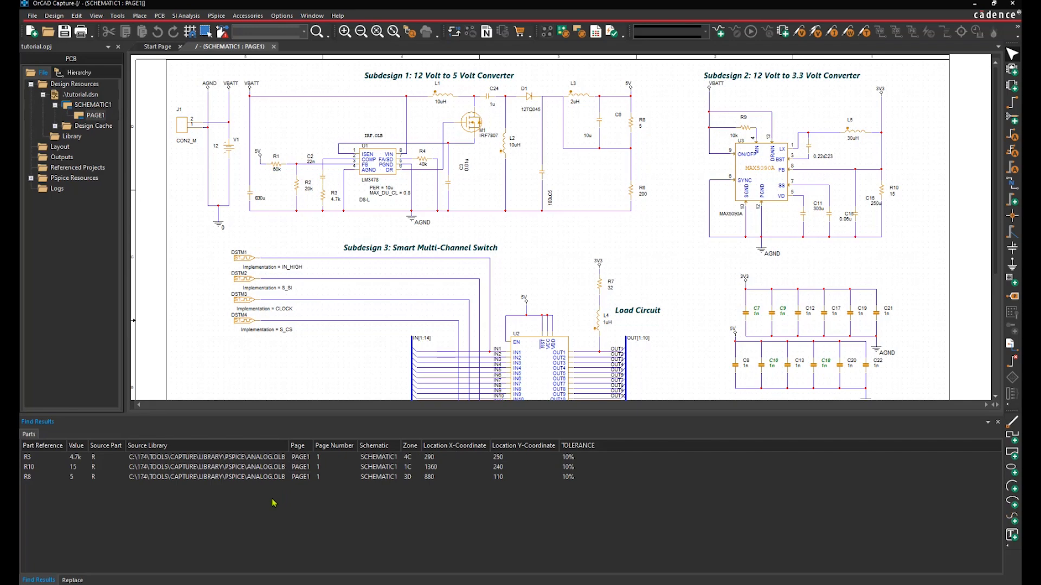
Set the display format of the Value find property to Value Only for the C* parts search.
click(72, 580)
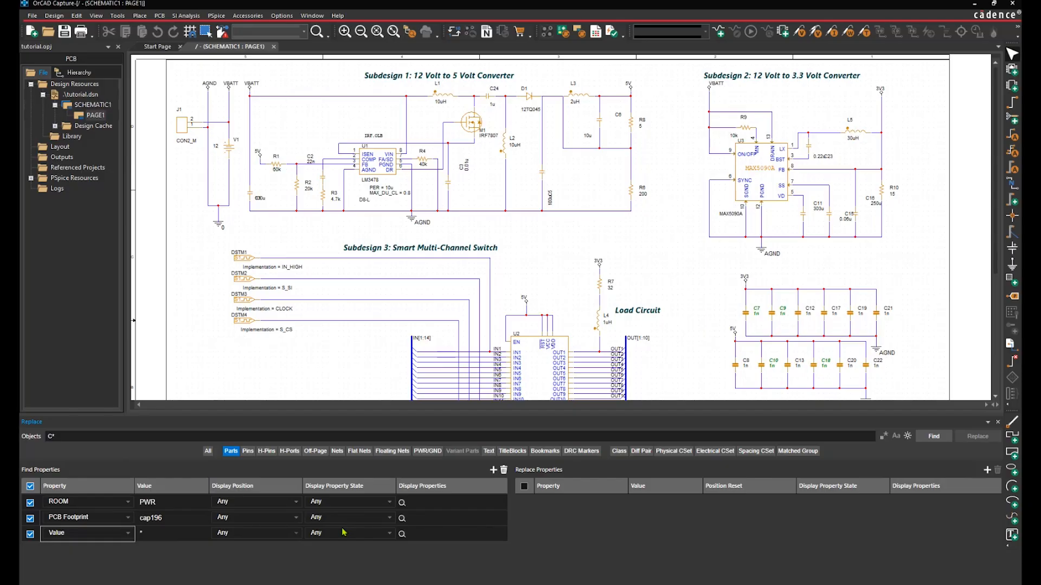
click(401, 534)
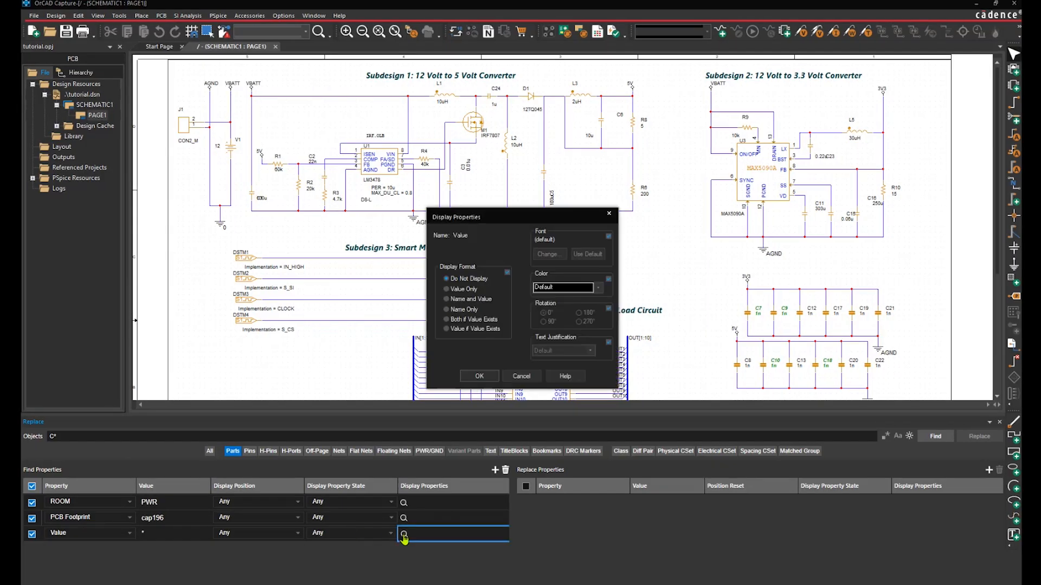
click(466, 290)
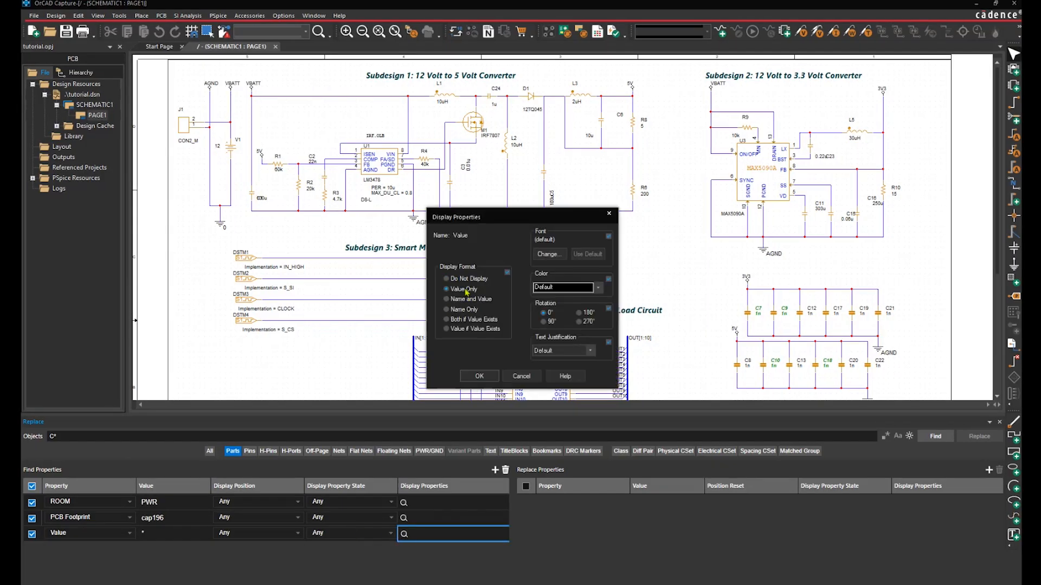
Set the Value find property's display font to Arial, Bold Italic, size 7.
click(549, 254)
click(445, 240)
text(A)
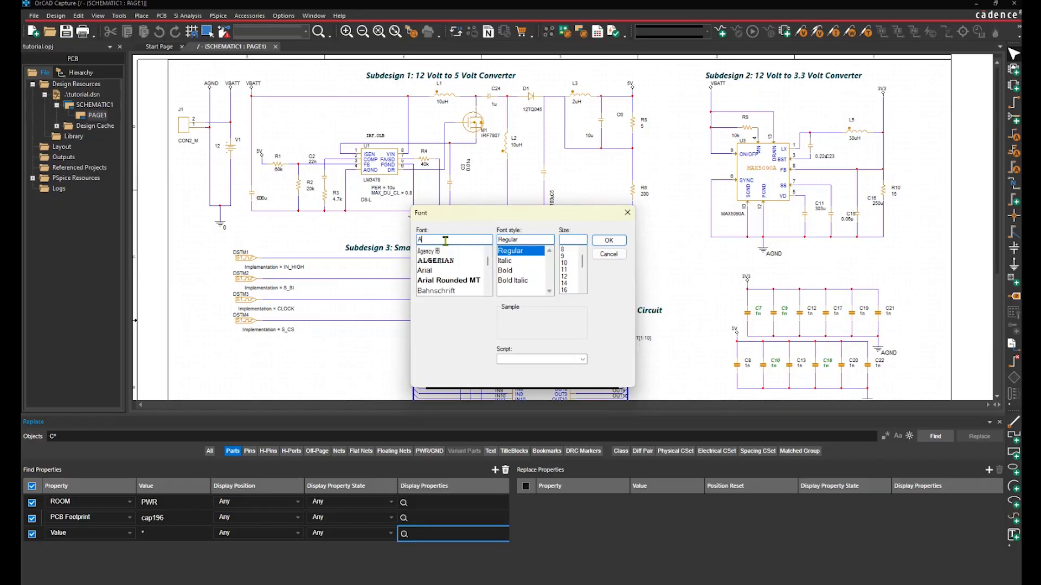
text(rial)
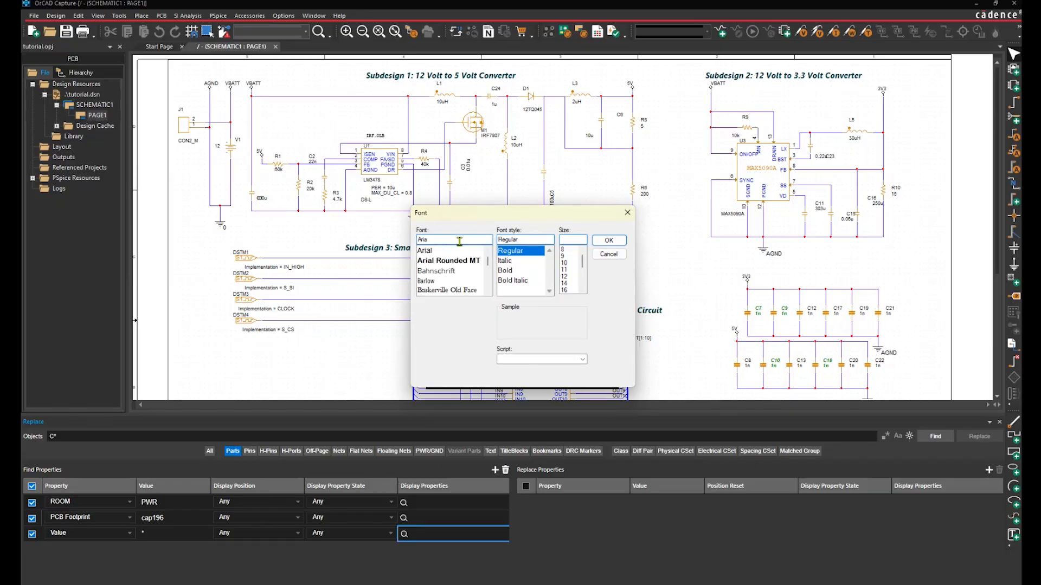
click(448, 251)
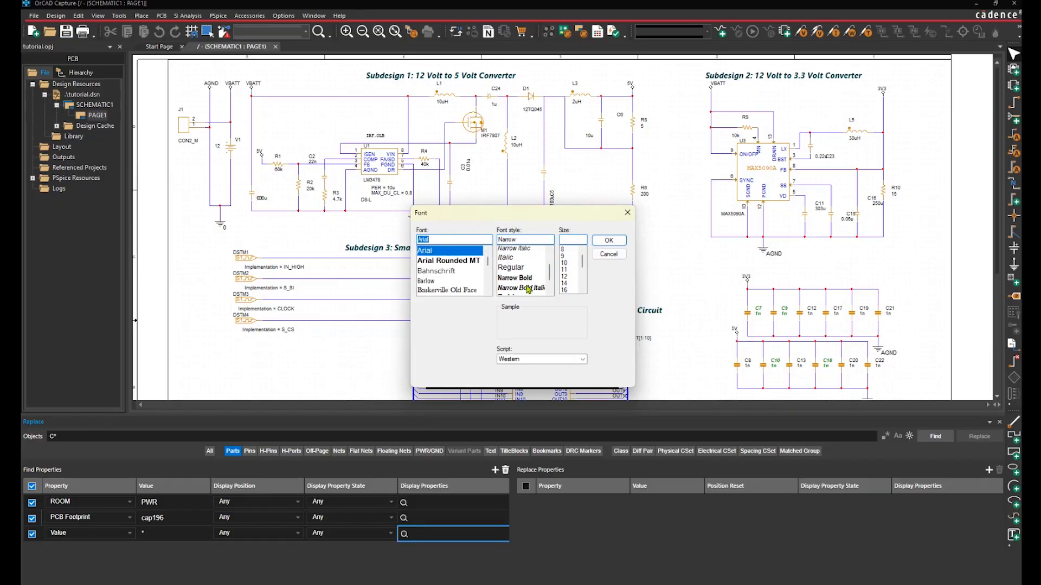
scroll(529, 288, down, 1)
click(521, 291)
click(575, 240)
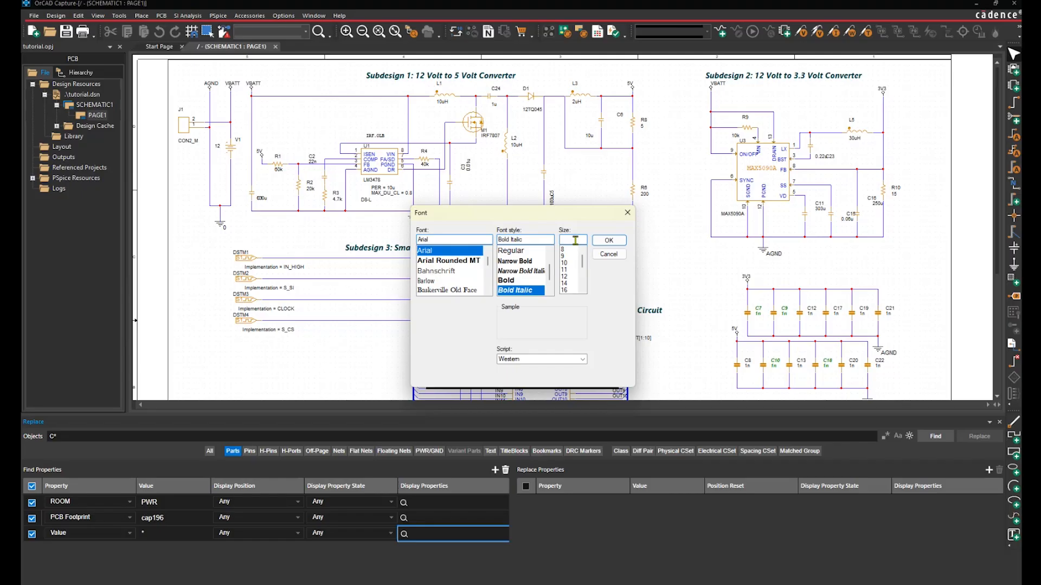
text(7)
click(609, 240)
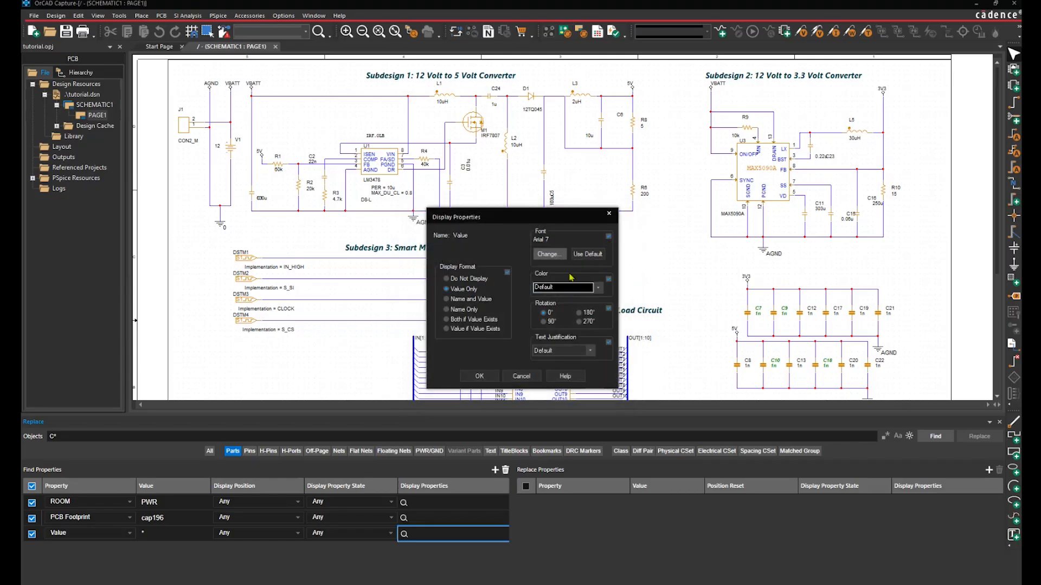
Set the Value property's display color to green and find the capacitors matching all criteria.
click(566, 290)
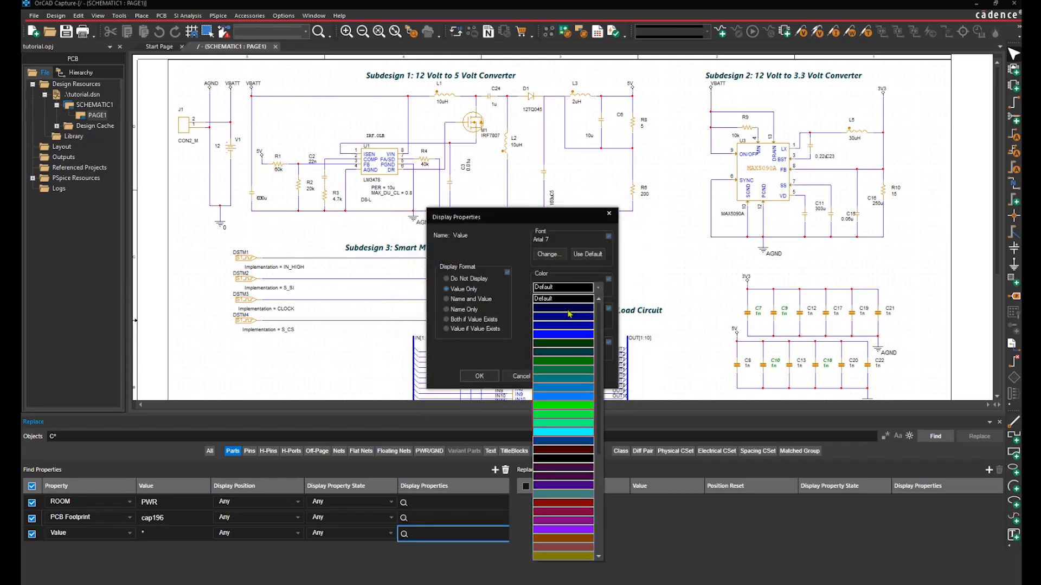
click(549, 365)
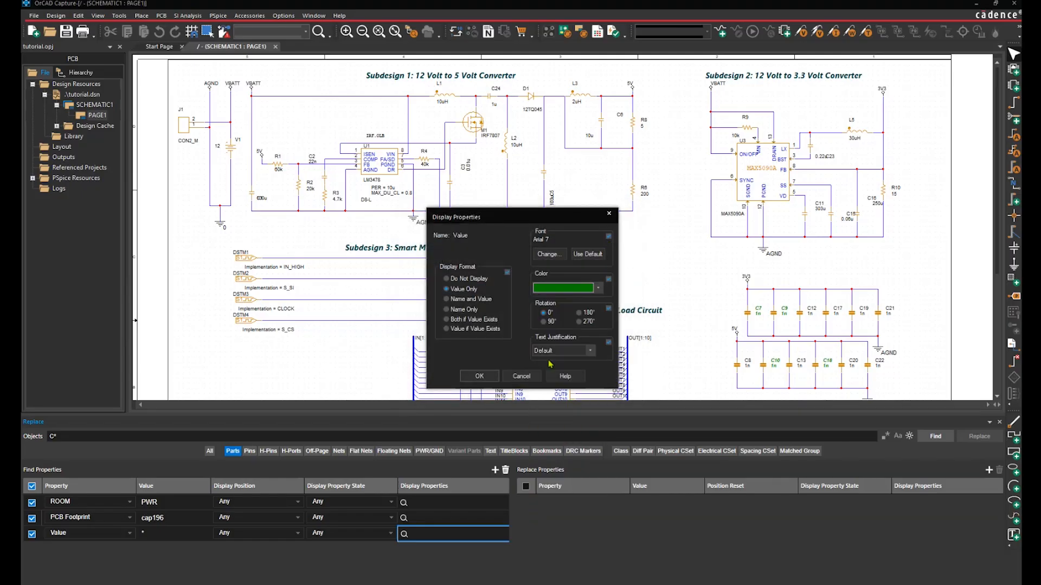
click(495, 376)
click(932, 437)
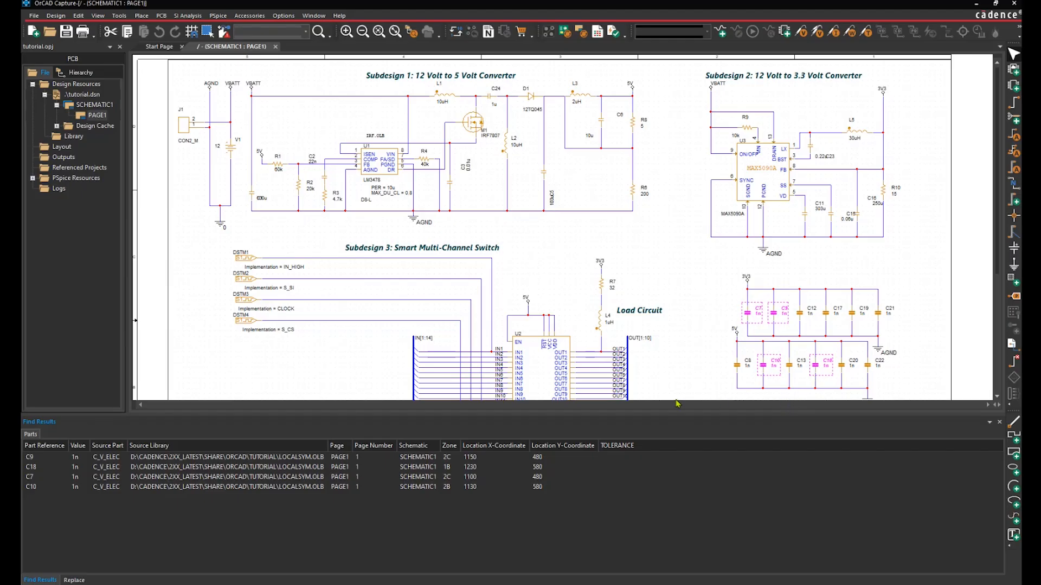
Copy the ROOM criterion to the replace properties, set its value to PWR_RAIL, and replace it on the found capacitors.
click(79, 579)
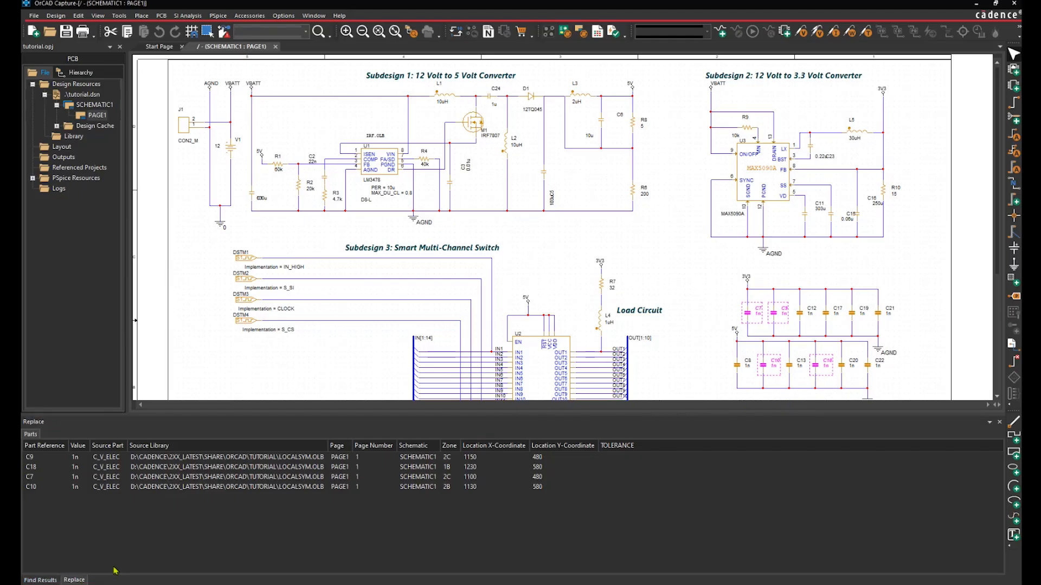
right_click(441, 502)
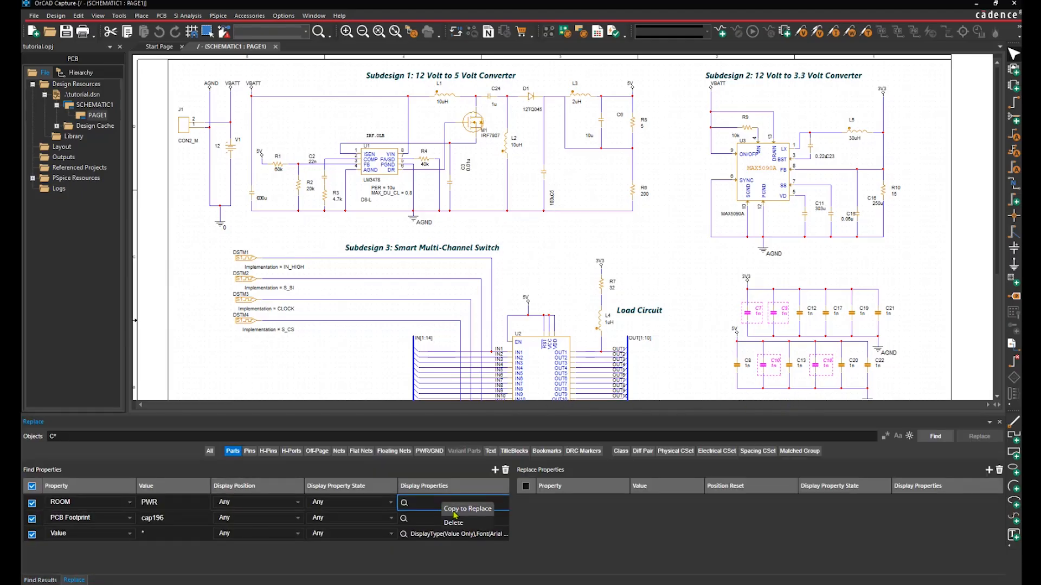
click(458, 514)
click(660, 506)
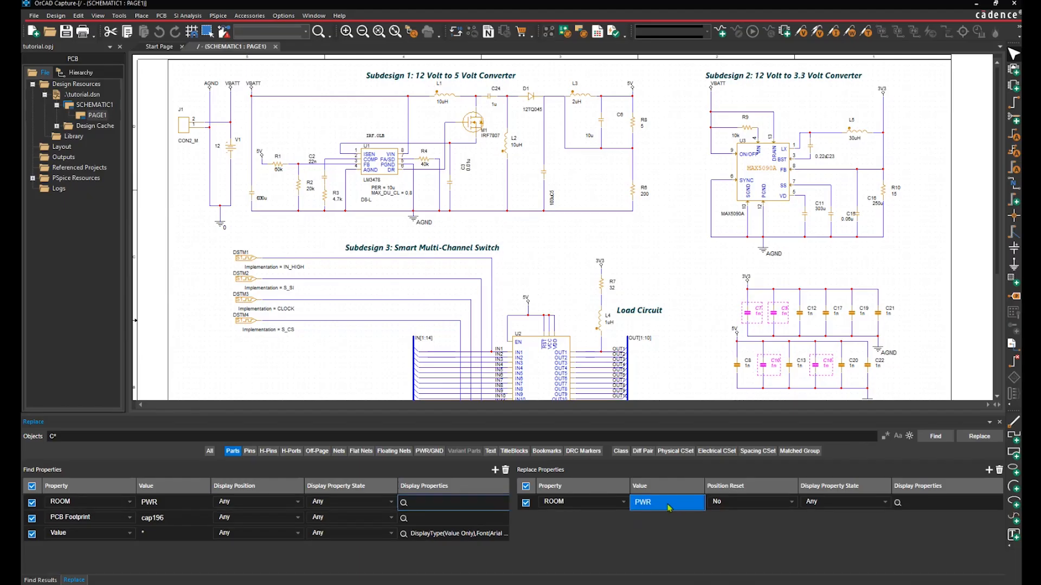
click(662, 507)
text(_RAIL)
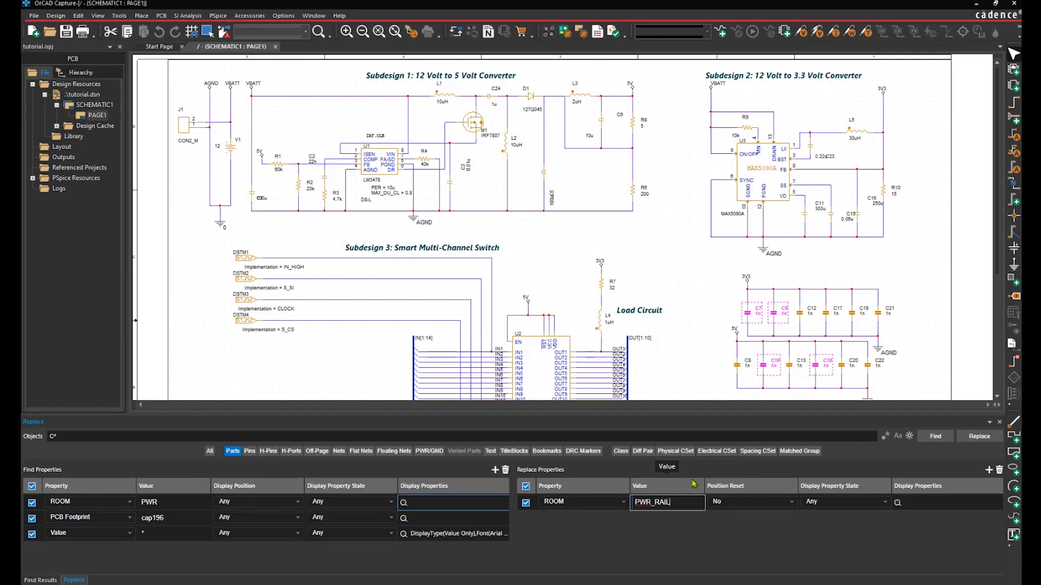
click(981, 440)
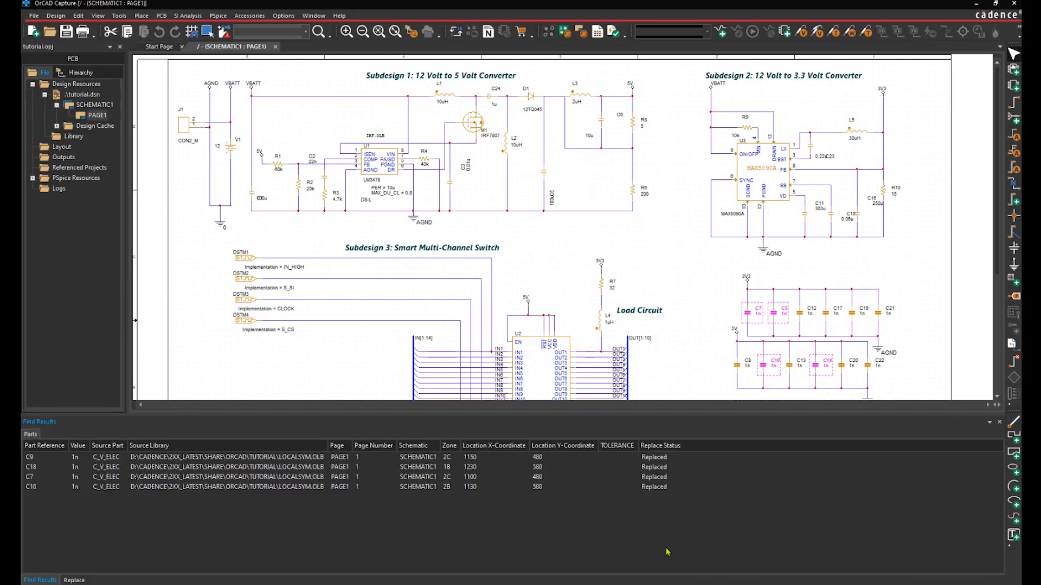
Use Find Similar on capacitor C1 to load its properties as the find criteria of the Replace tool.
click(74, 580)
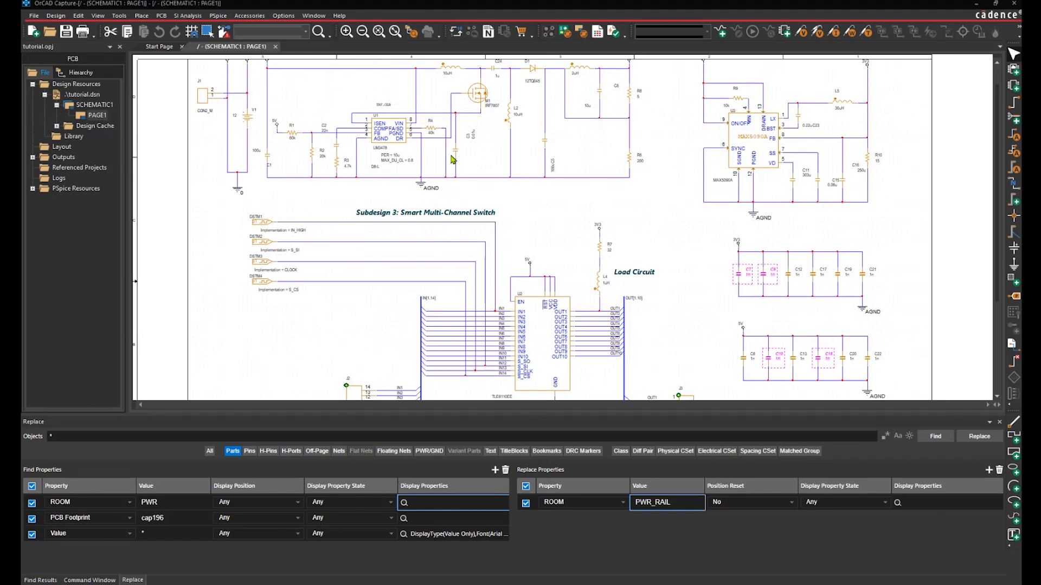
click(269, 160)
right_click(269, 161)
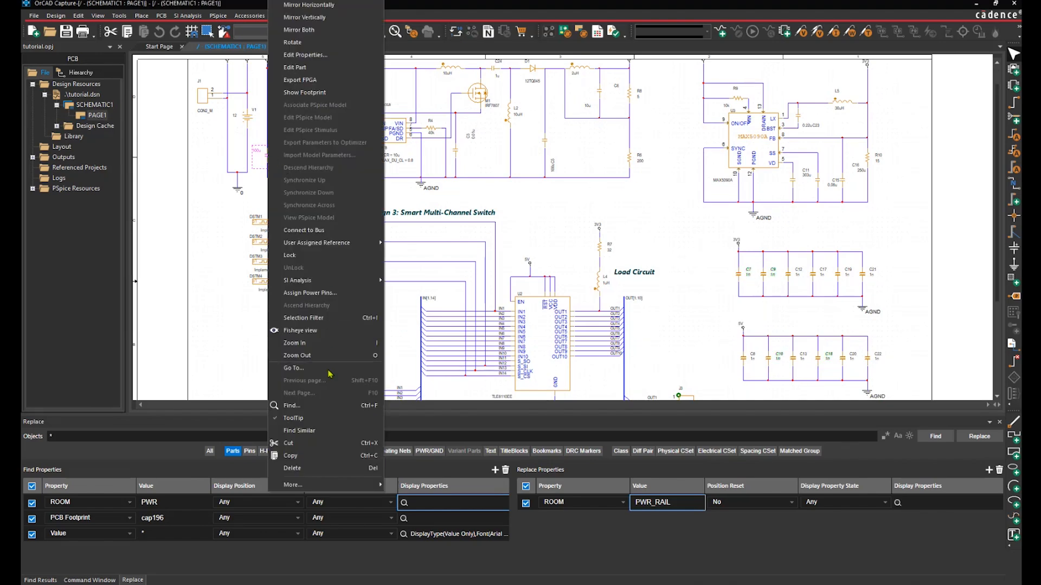
click(313, 431)
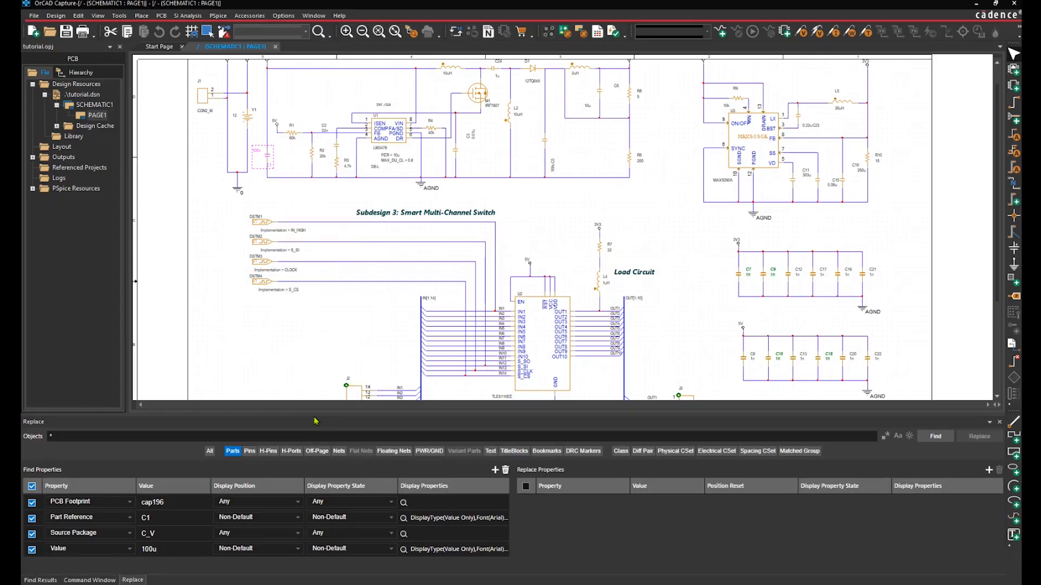
Set the Part Reference and Value find criteria to * with any display property state, and copy both to the replace properties.
click(189, 521)
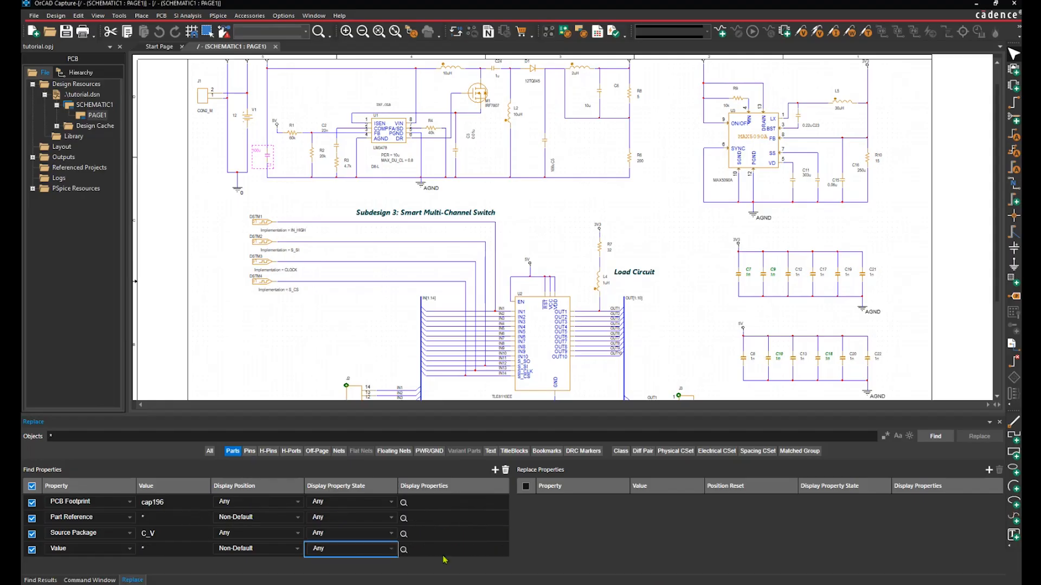
right_click(432, 519)
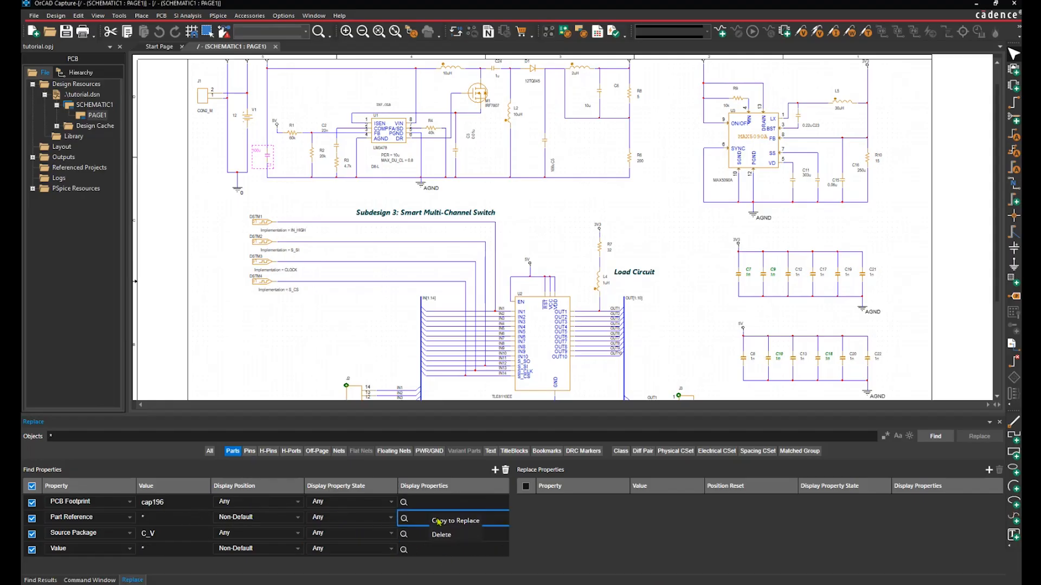
click(448, 522)
right_click(430, 551)
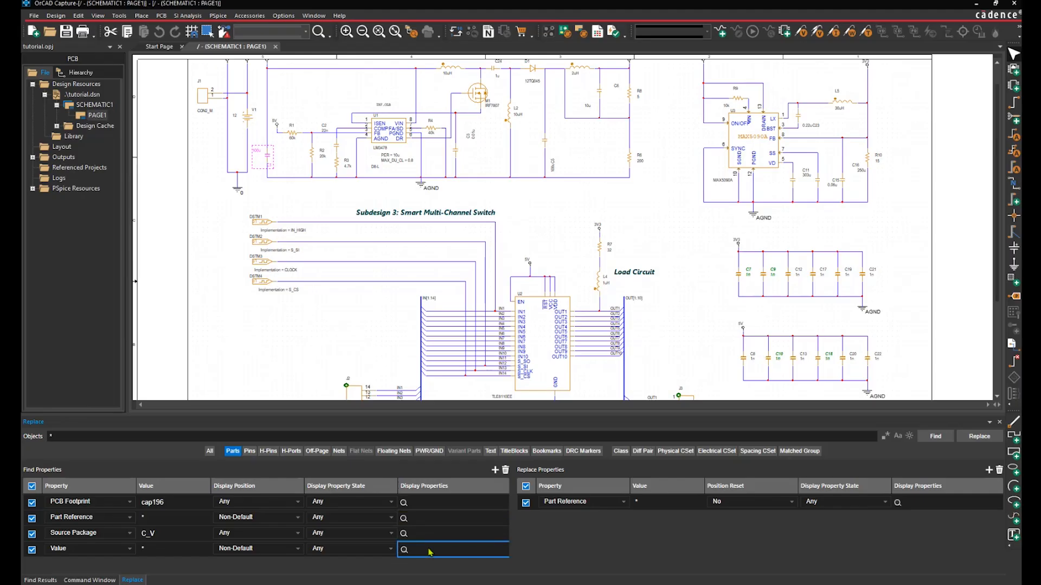
click(461, 524)
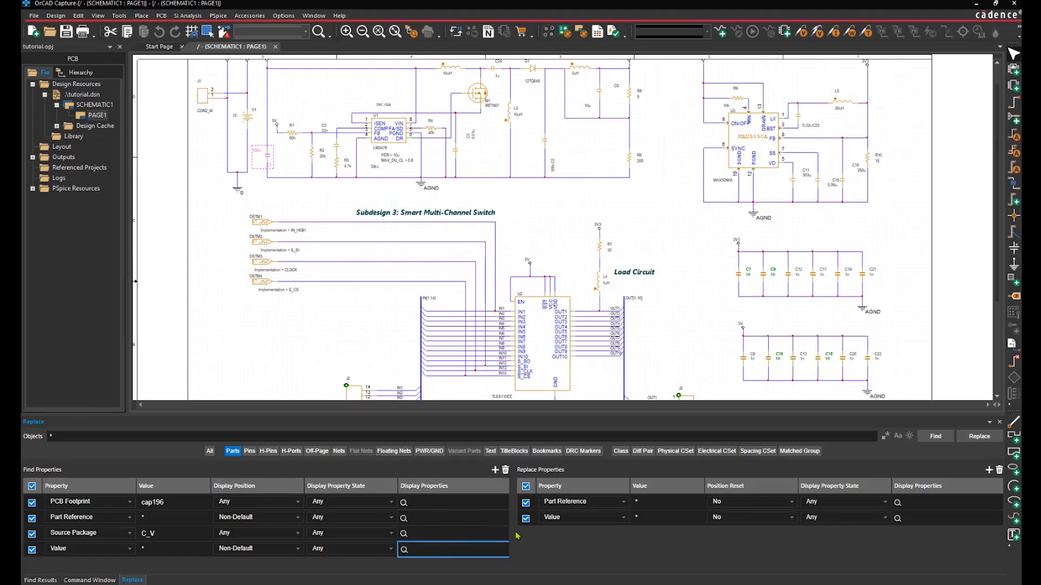
Set Position Reset to Yes and Display Property State to Default for the Part Reference and Value replace properties.
click(778, 503)
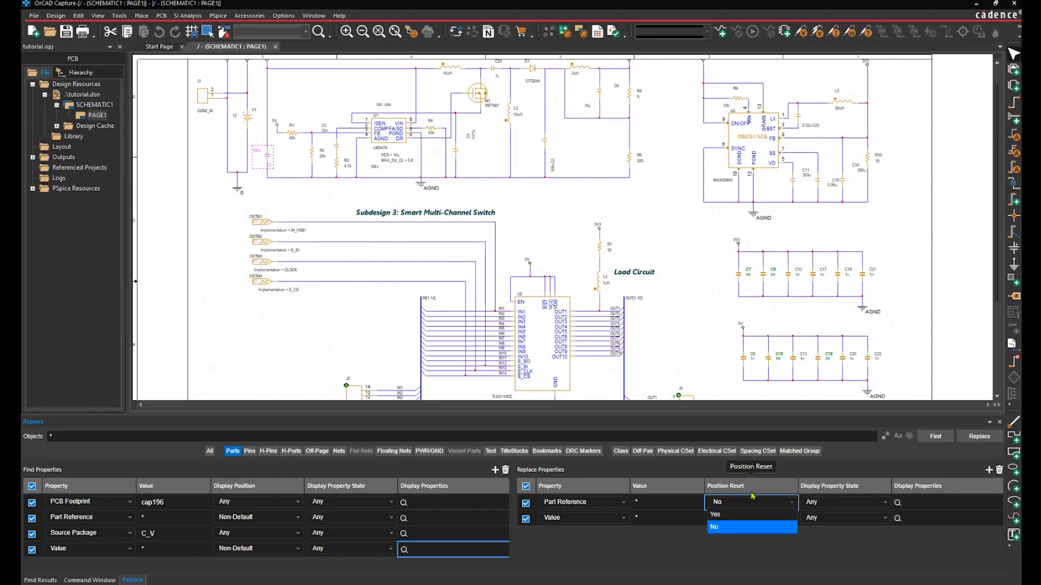
click(745, 514)
click(751, 518)
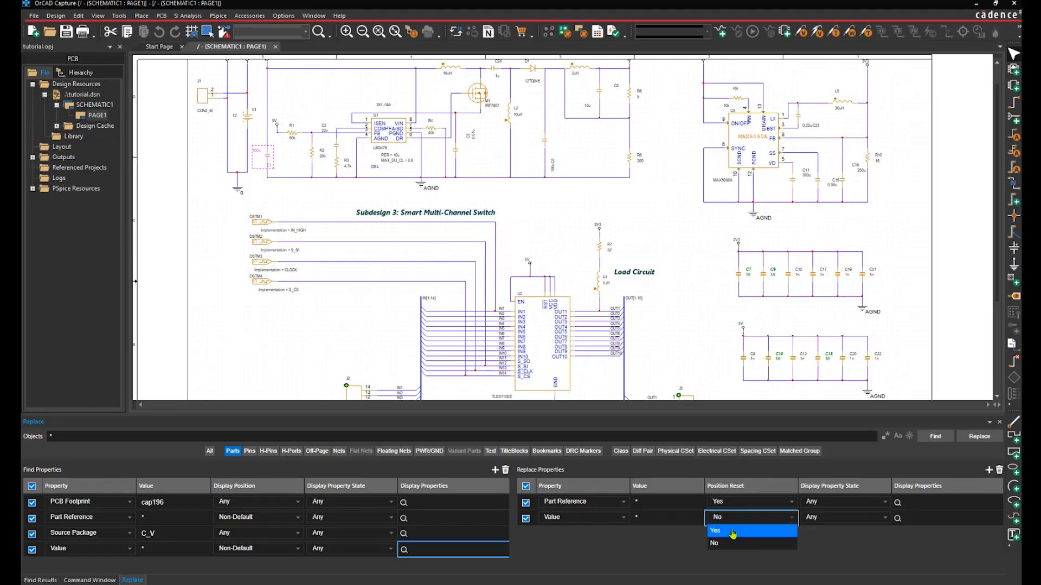
click(733, 534)
click(830, 504)
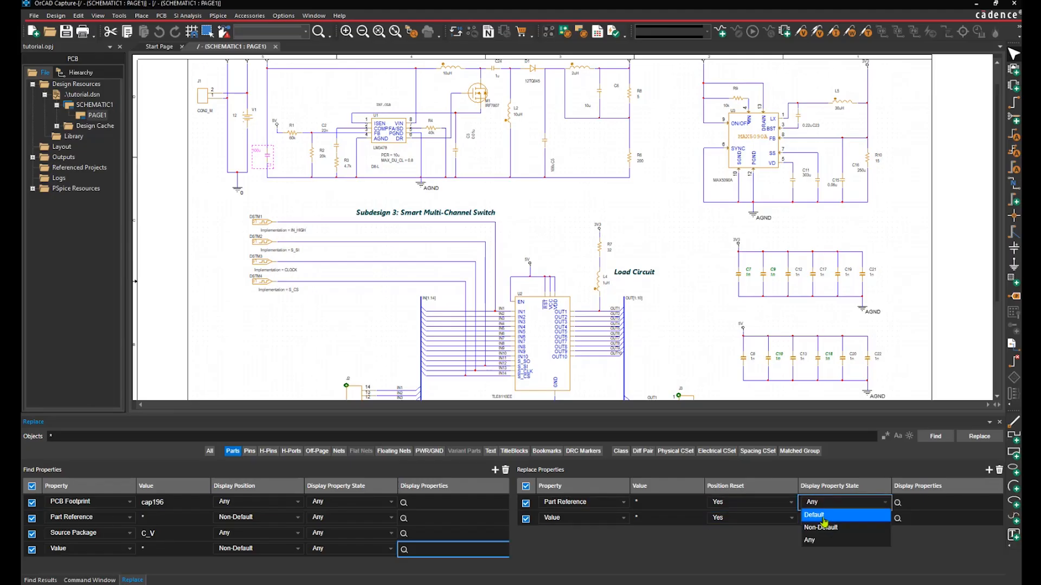
click(823, 517)
click(819, 517)
click(814, 530)
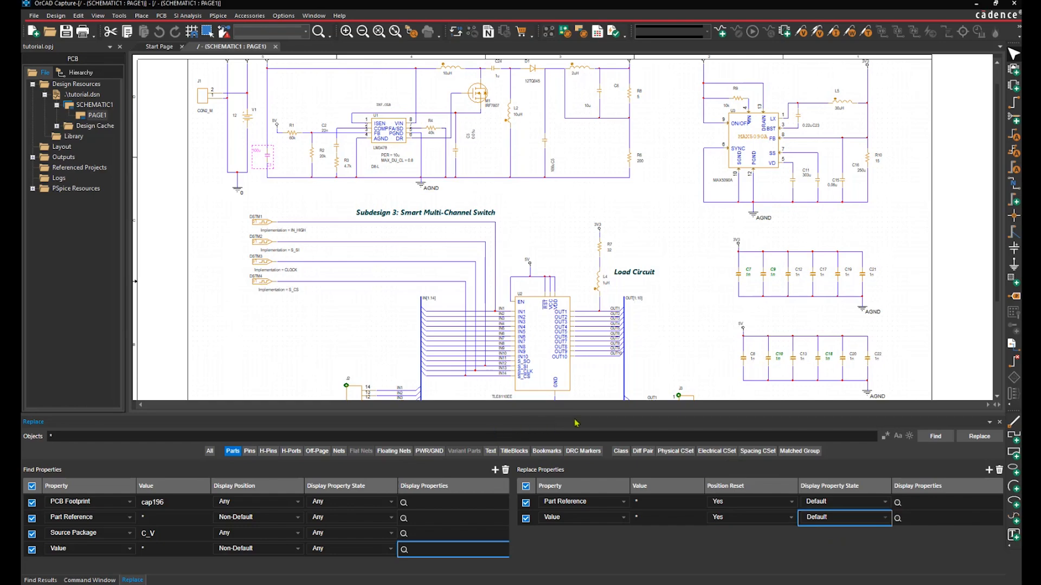
Find the parts matching the cap196 footprint, C_V package and non-default position criteria, and inspect the selected capacitors around U3.
click(936, 437)
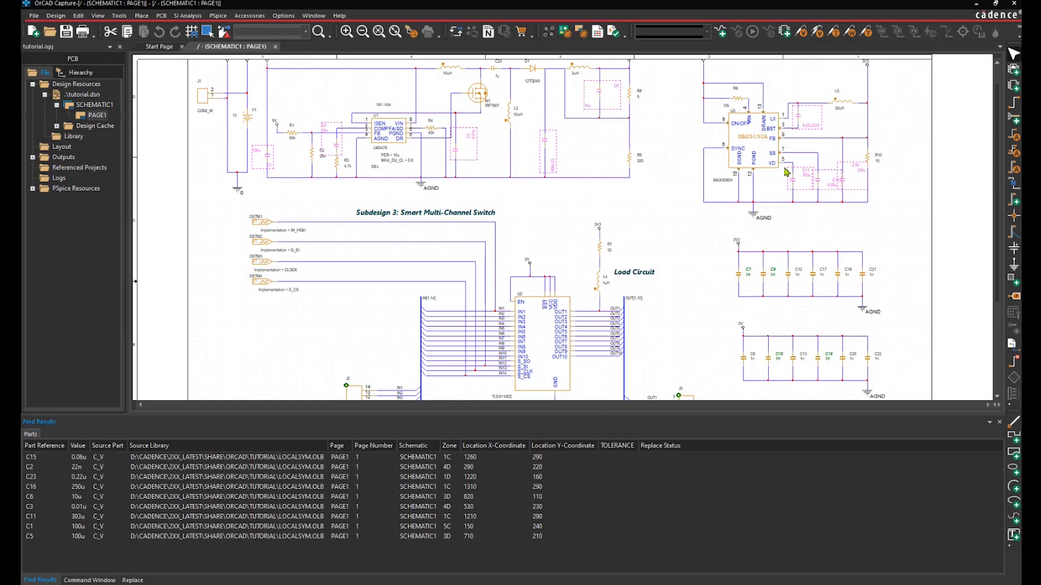
ctrl+scroll(785, 172, up, 2)
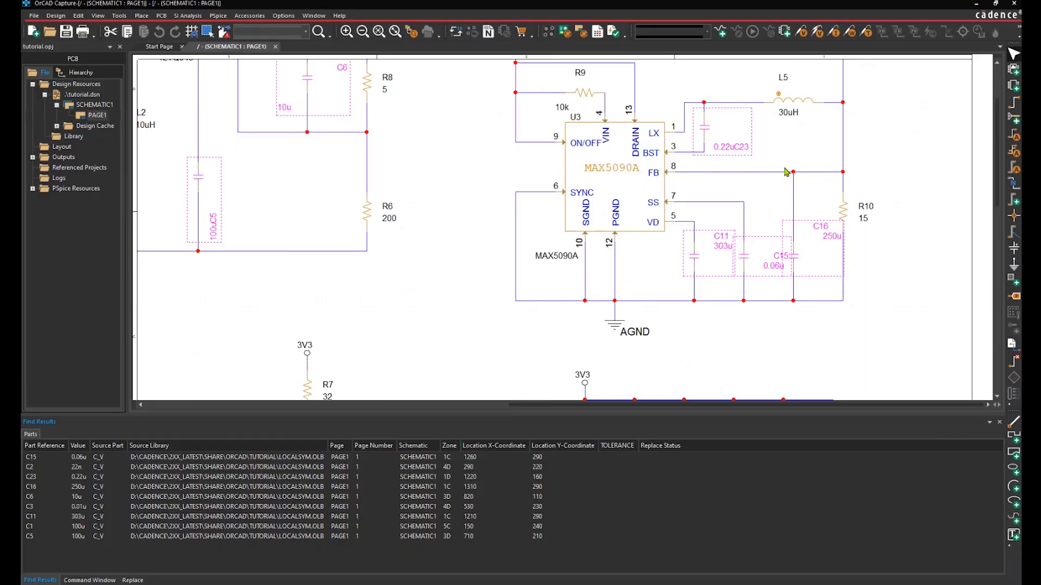
ctrl+scroll(785, 172, down, 2)
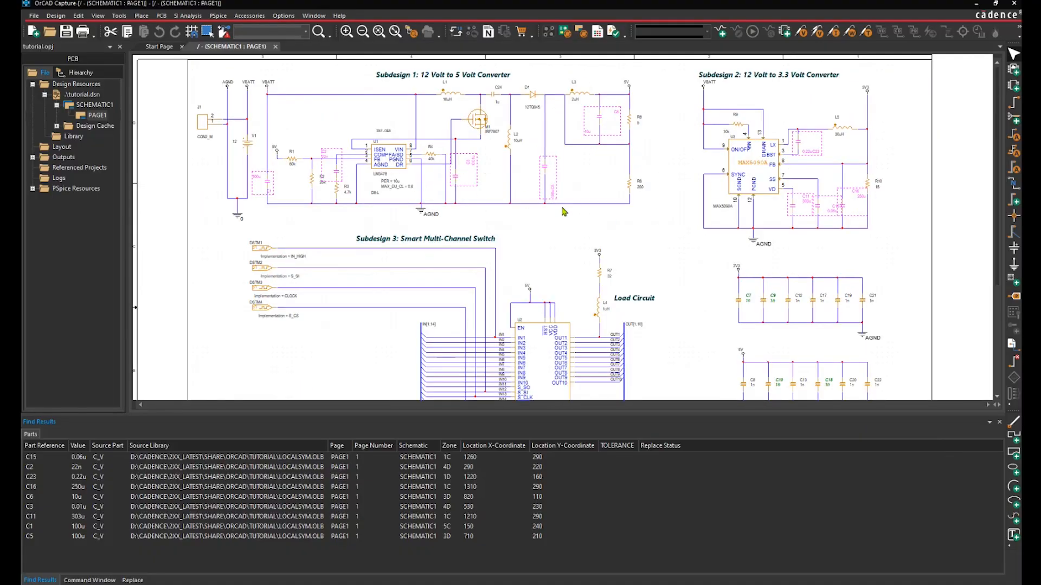
Replace the Part Reference and Value display settings on the found capacitors and return to the Replace tool's criteria.
click(136, 580)
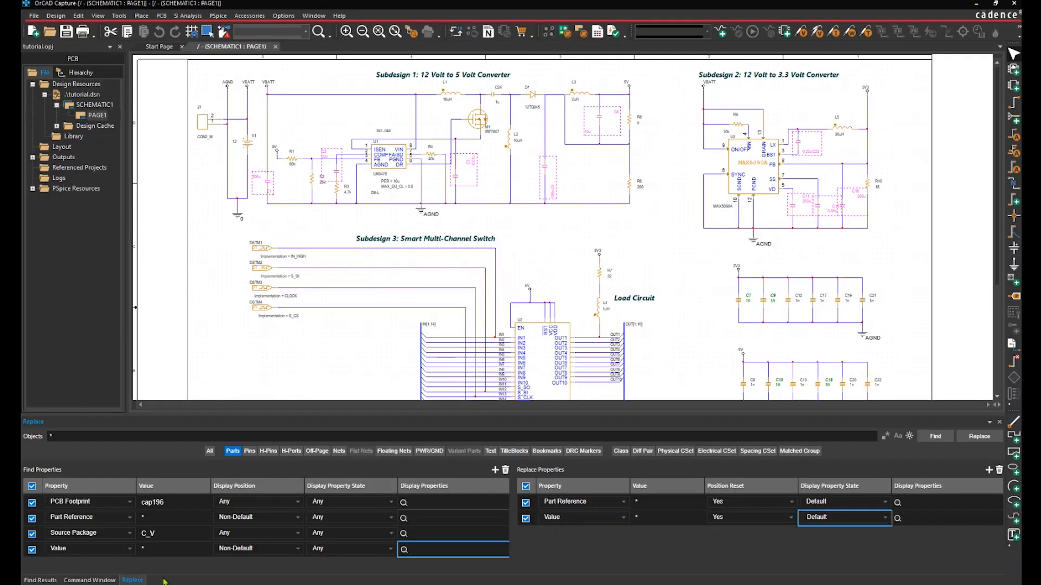
click(966, 444)
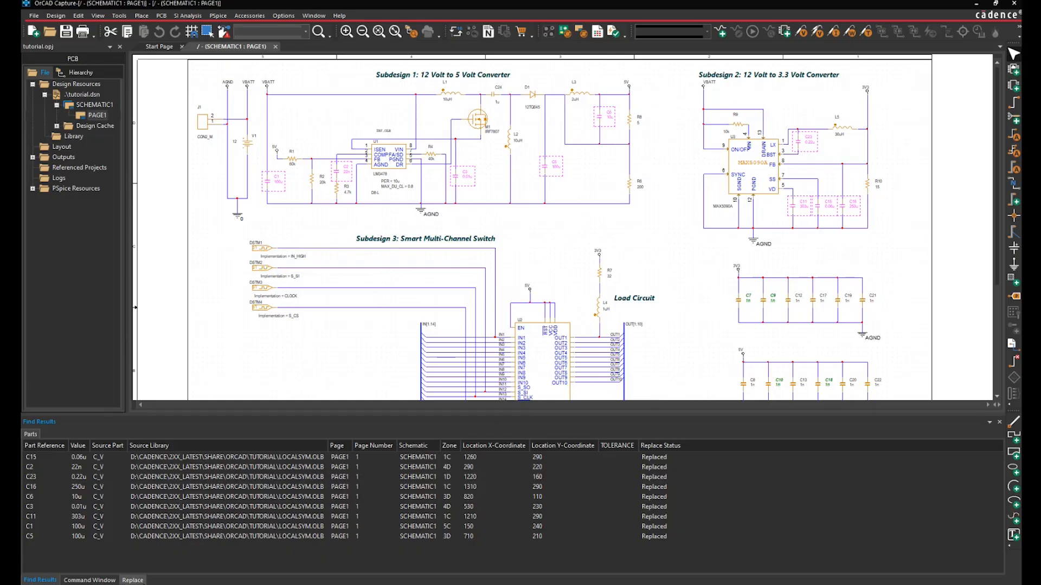
click(132, 580)
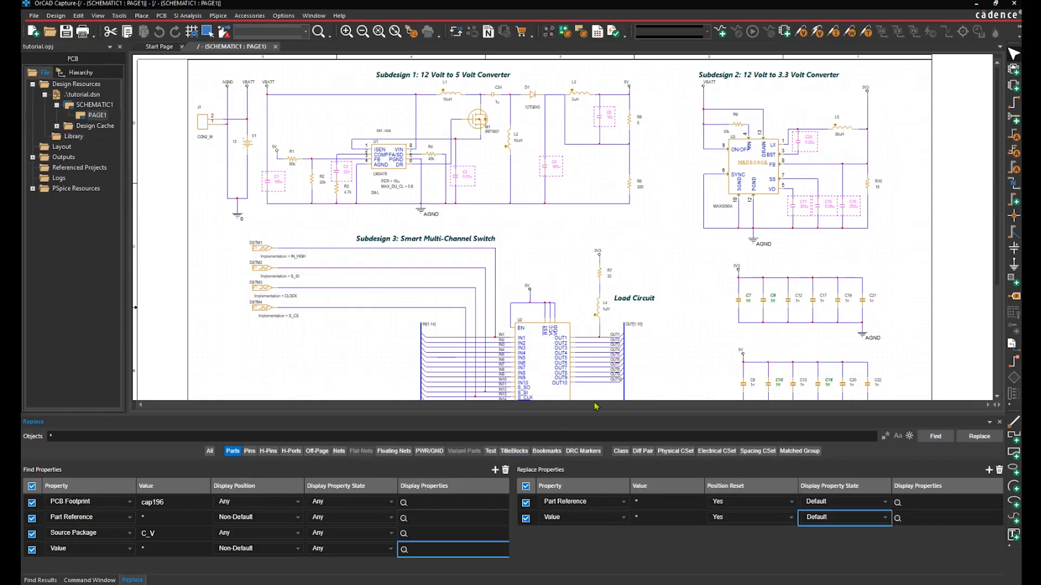